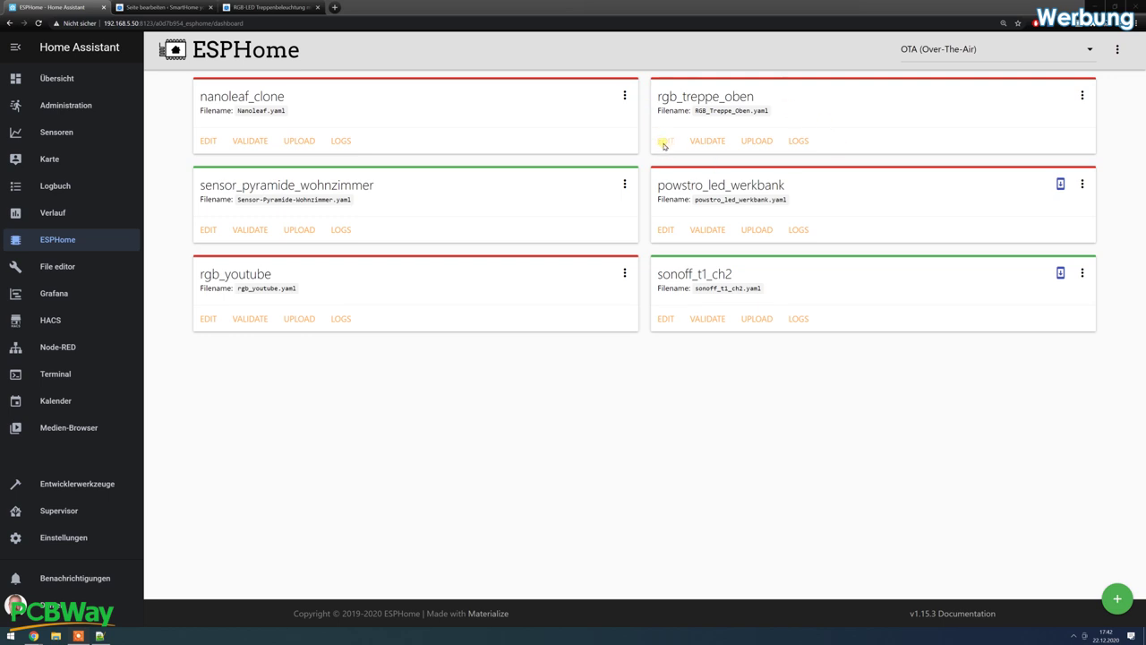
- Open the rgb_treppe_oben configuration for editing and review its board, Wi-Fi, API and OTA sections
left_click(668, 145)
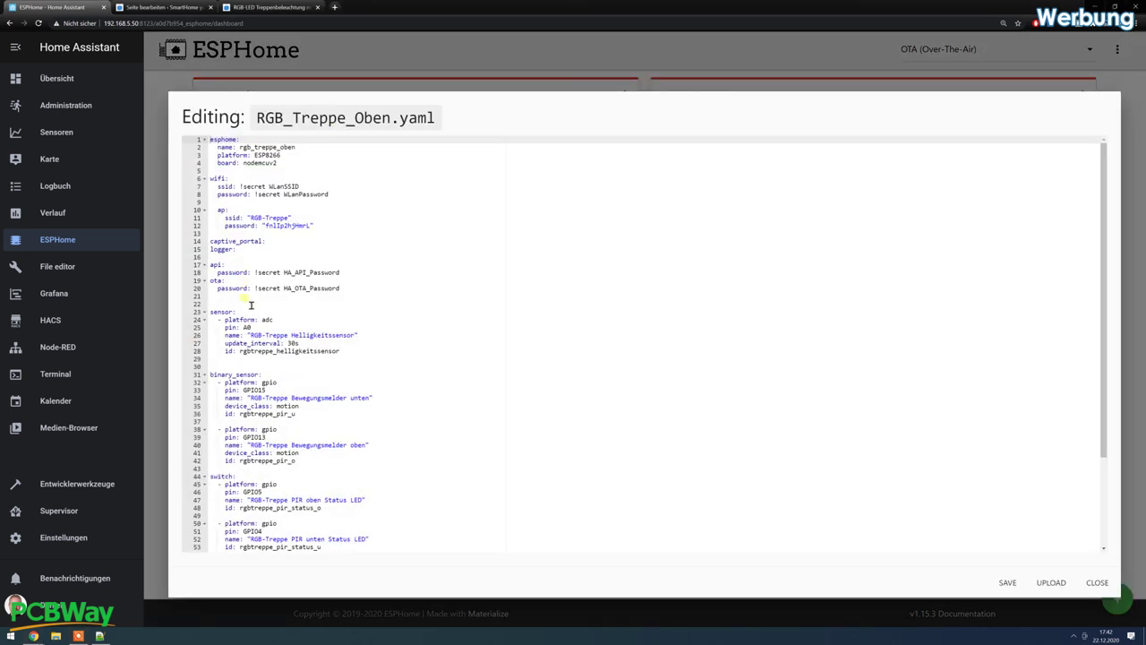
left_click(267, 164)
left_click(265, 156)
left_click(269, 163)
left_click(220, 186)
left_click(237, 185)
left_click(327, 194)
left_click(325, 283)
left_click(304, 292)
- Review the sensor, switch and light definitions in RGB_Treppe_Oben.yaml, then close the file without editing it
scroll(268, 294, "down", 5)
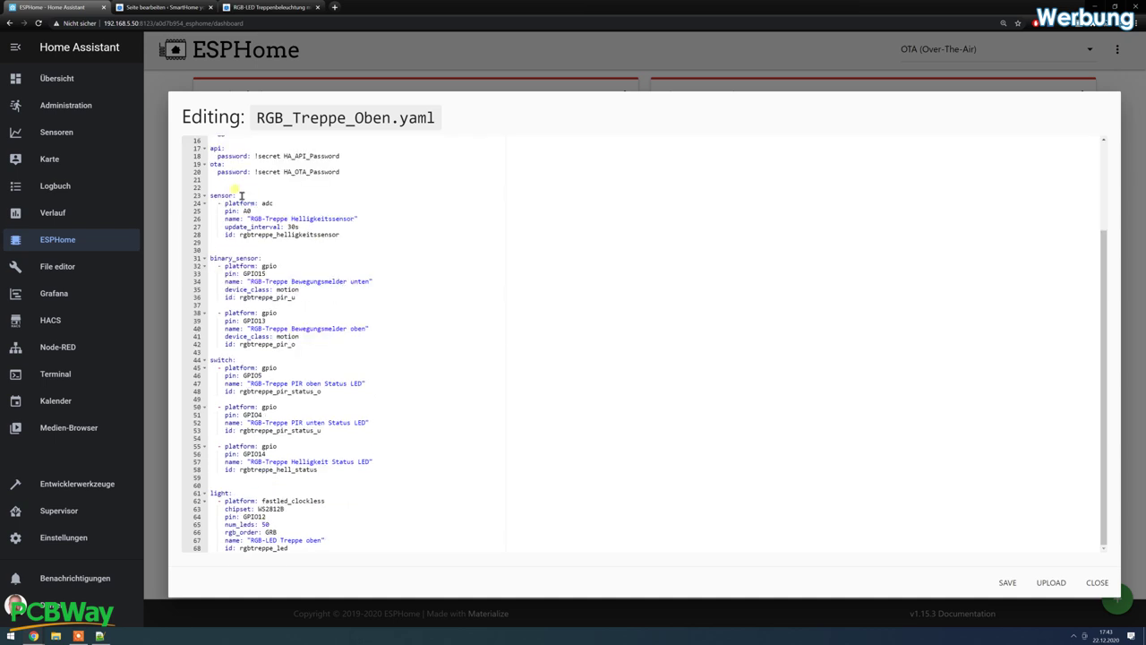
left_click(268, 206)
left_click(251, 218)
left_click(286, 226)
left_click(1097, 583)
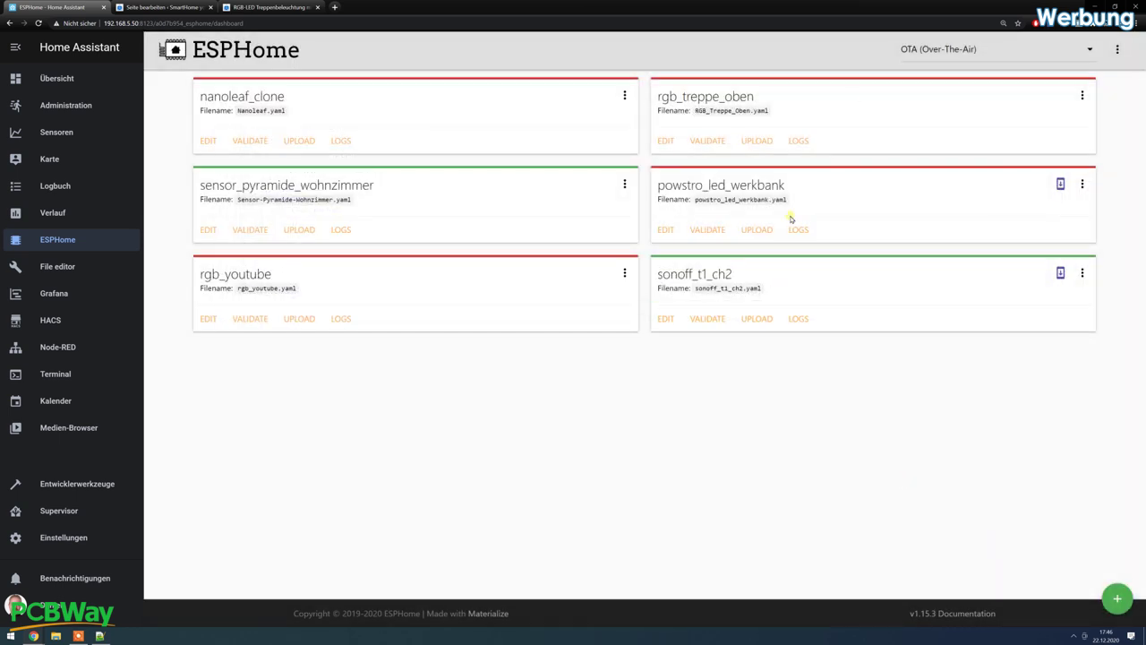
- Choose /dev/ttyUSB0 (USB2.0-Serial) as the upload target and upload the rgb_treppe_oben firmware
left_click(930, 54)
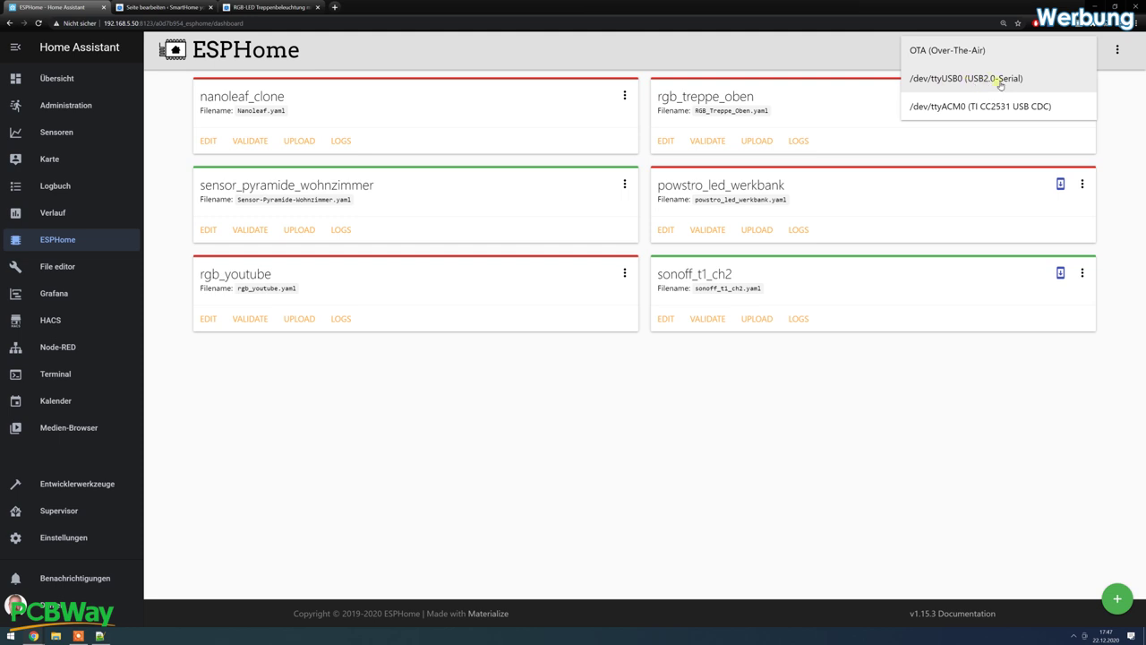
left_click(992, 83)
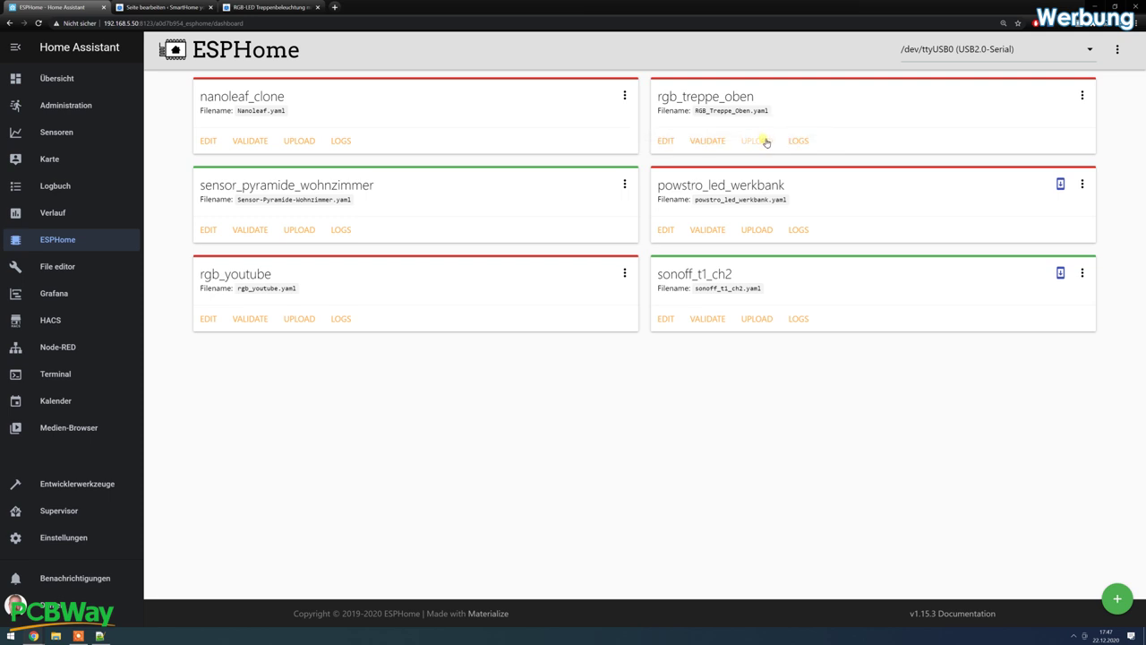
left_click(766, 142)
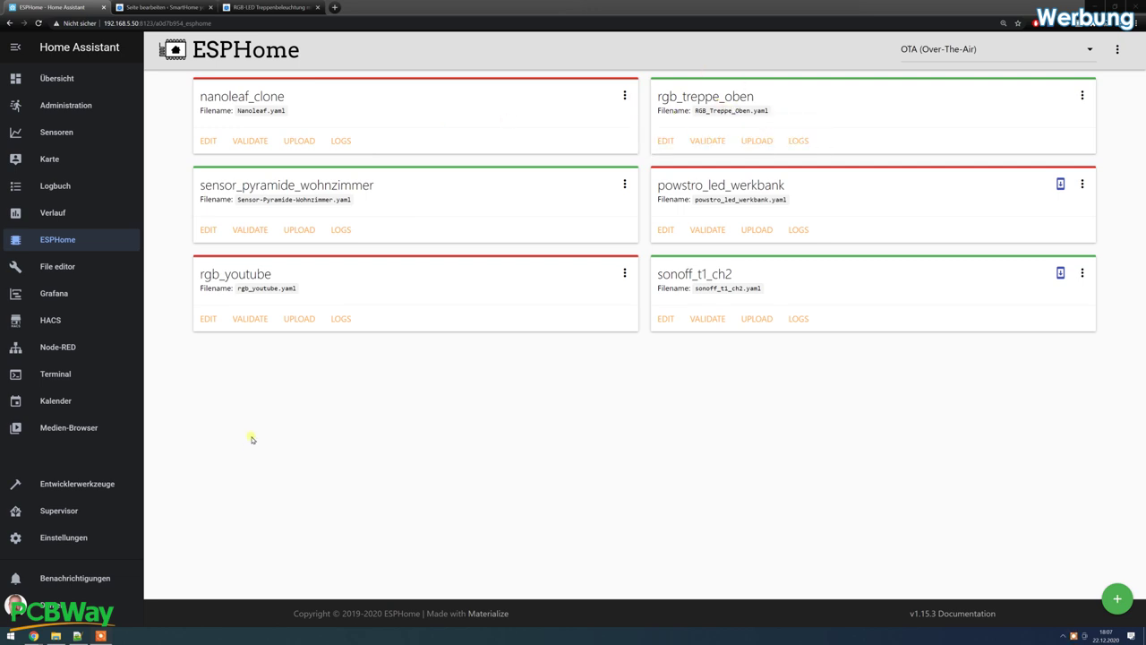
- Check the ESPHome integration's device list and the notifications for the rgb_treppe_oben device
left_click(77, 539)
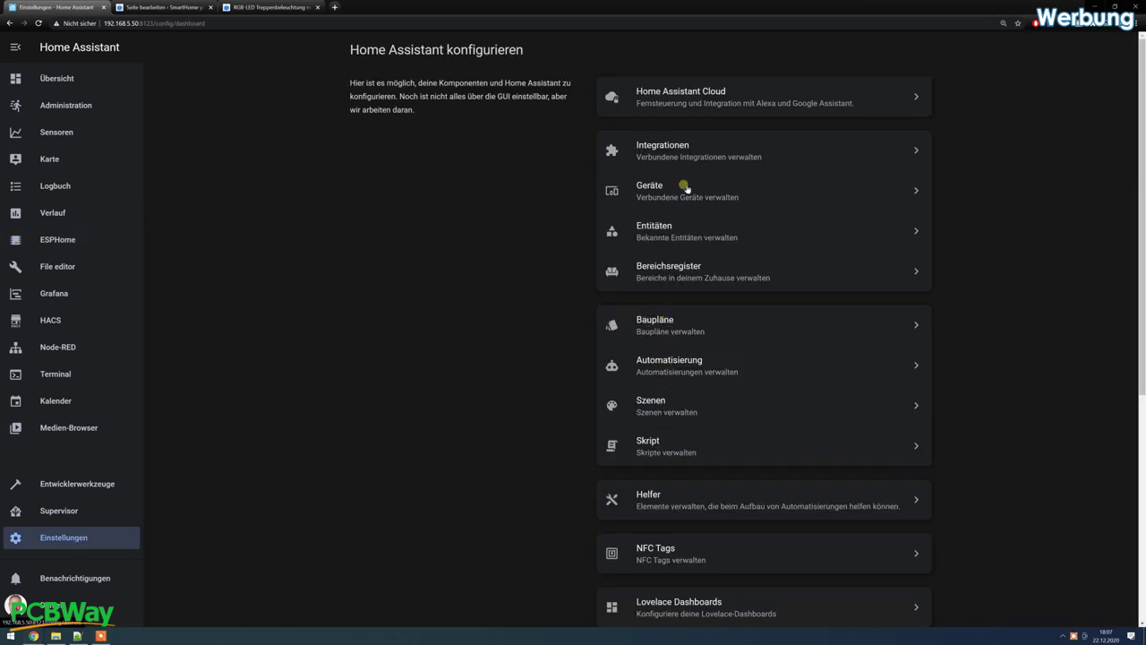
left_click(688, 152)
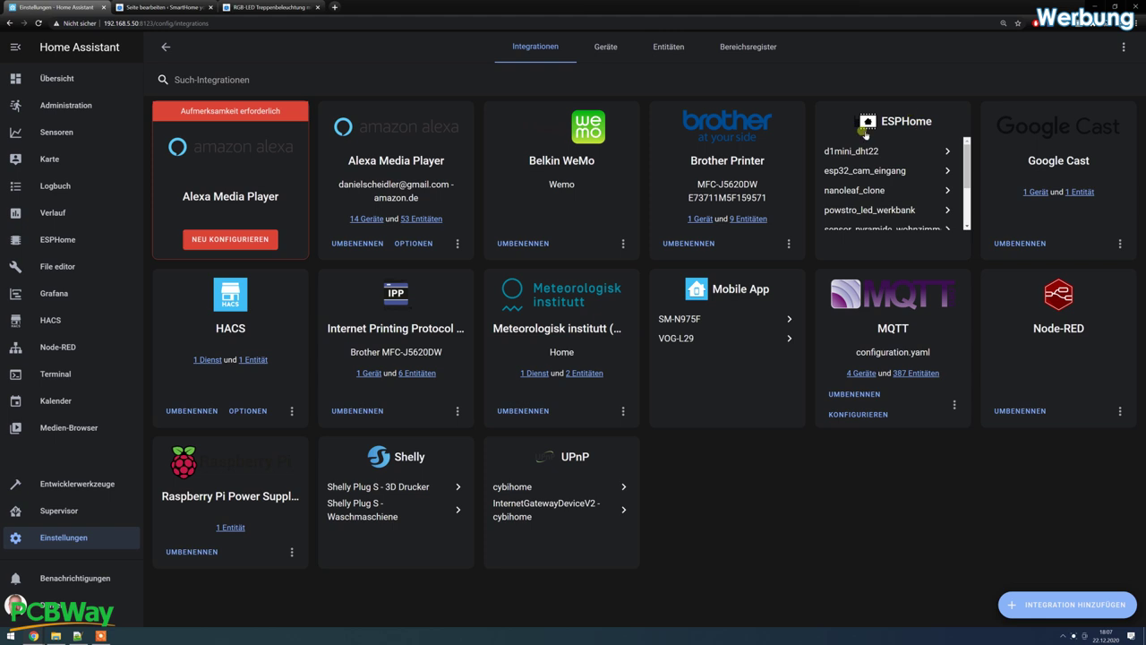
scroll(869, 163, "down", 2)
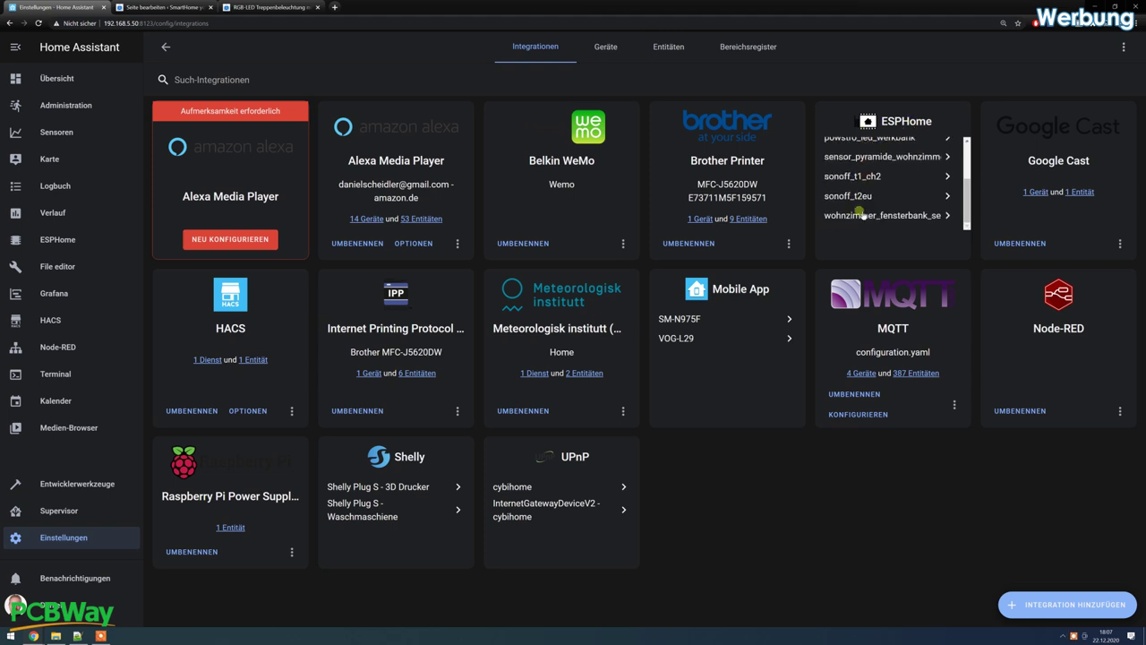
scroll(864, 220, "up", 2)
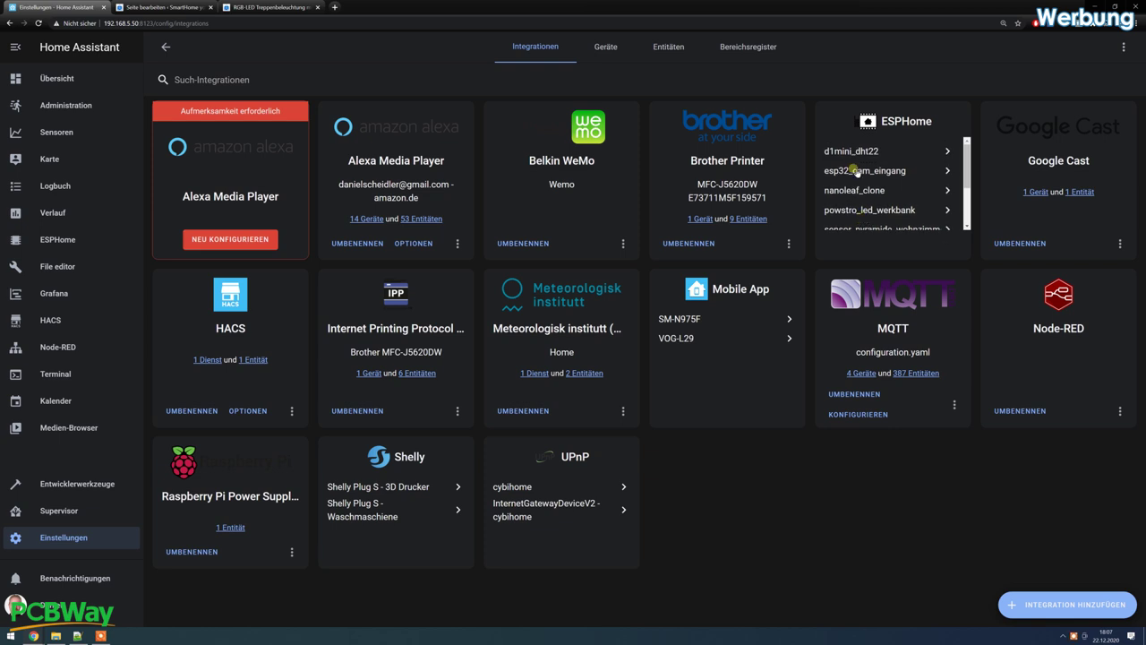
scroll(852, 163, "down", 2)
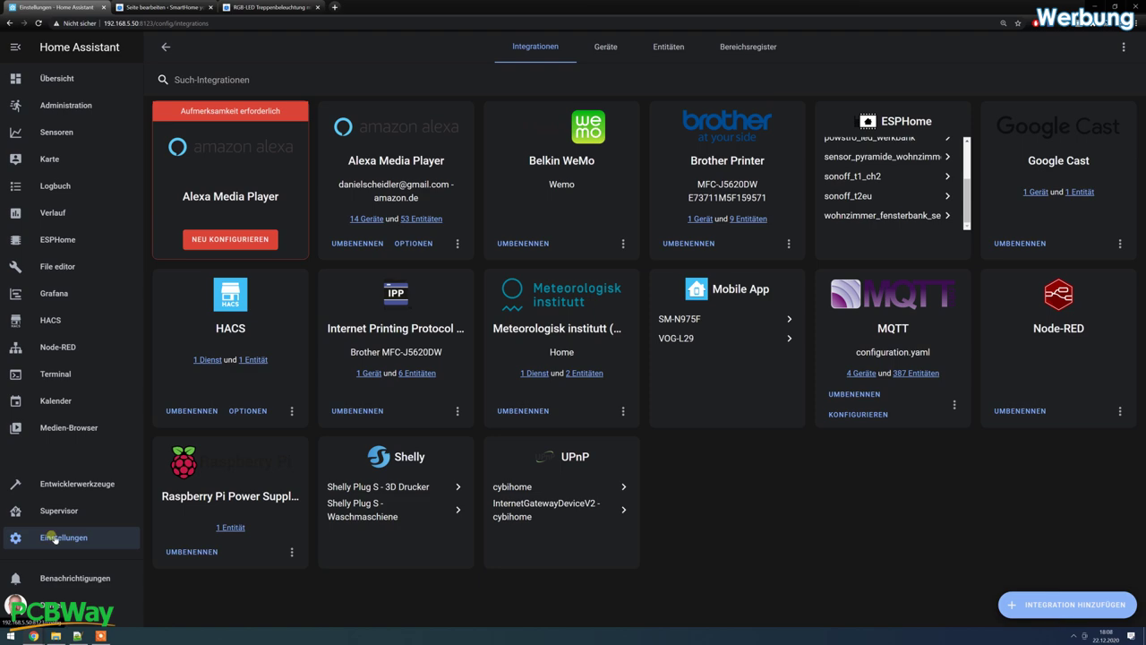
left_click(59, 580)
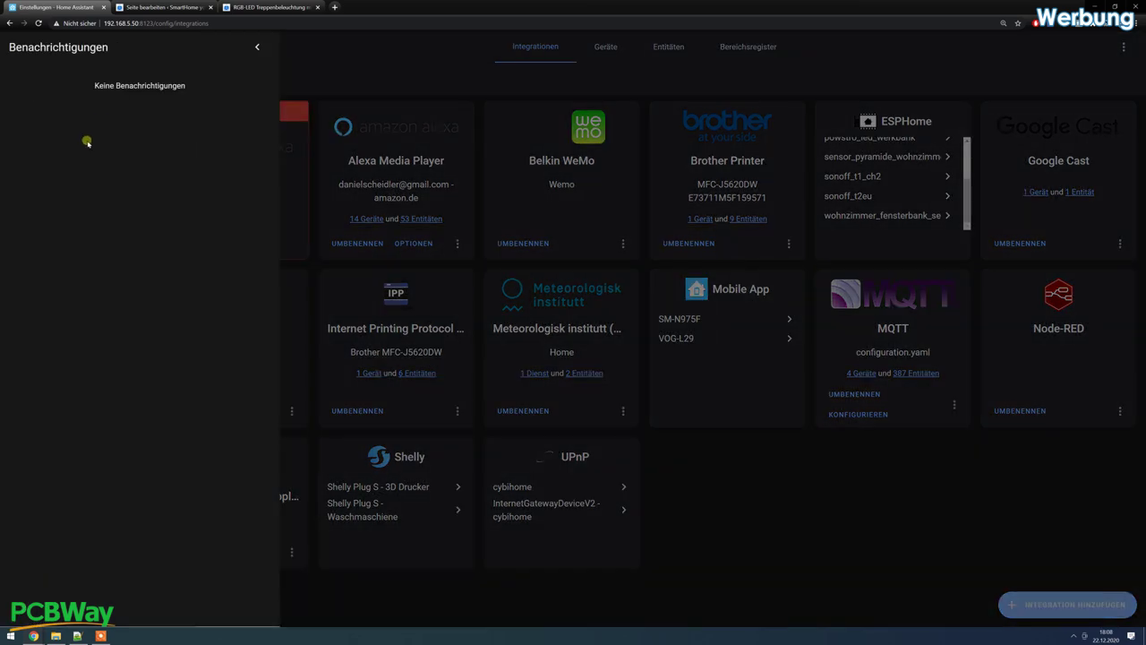
left_click(256, 47)
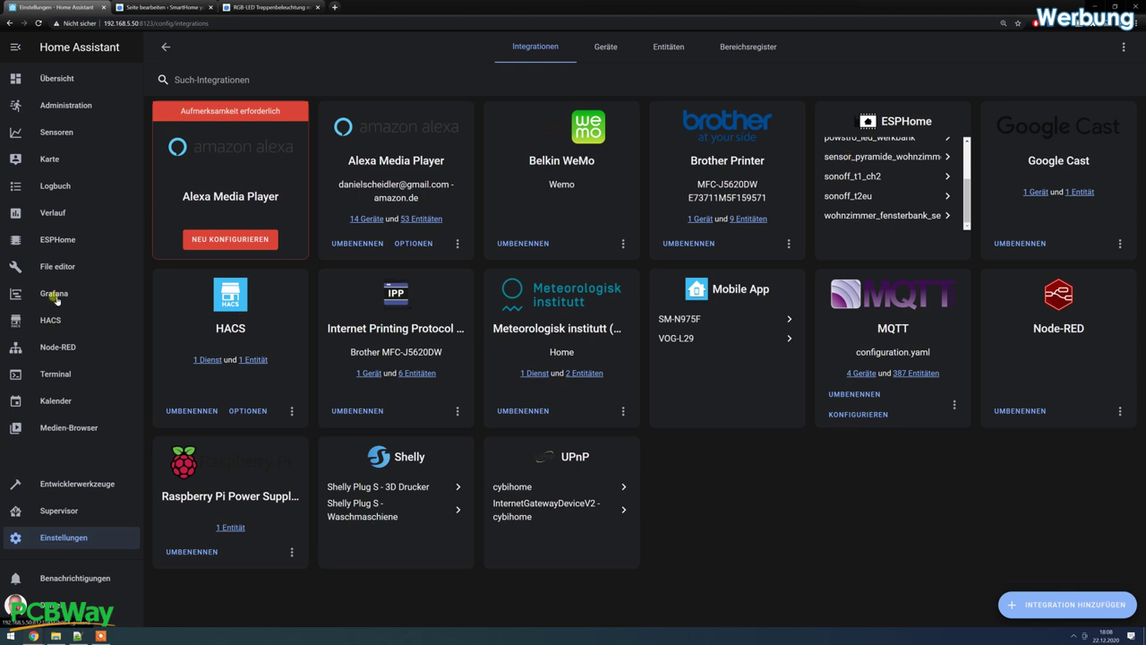
- Show the ESPHome logs of rgb_treppe_oben and copy the device's IP address from them
left_click(56, 240)
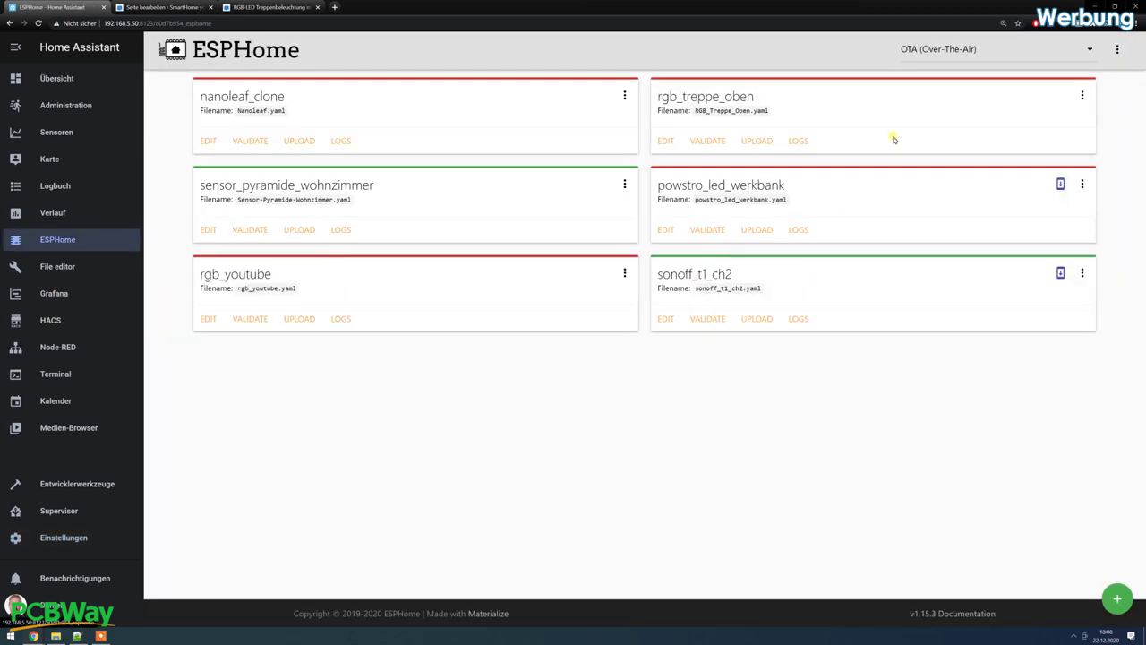
left_click(799, 141)
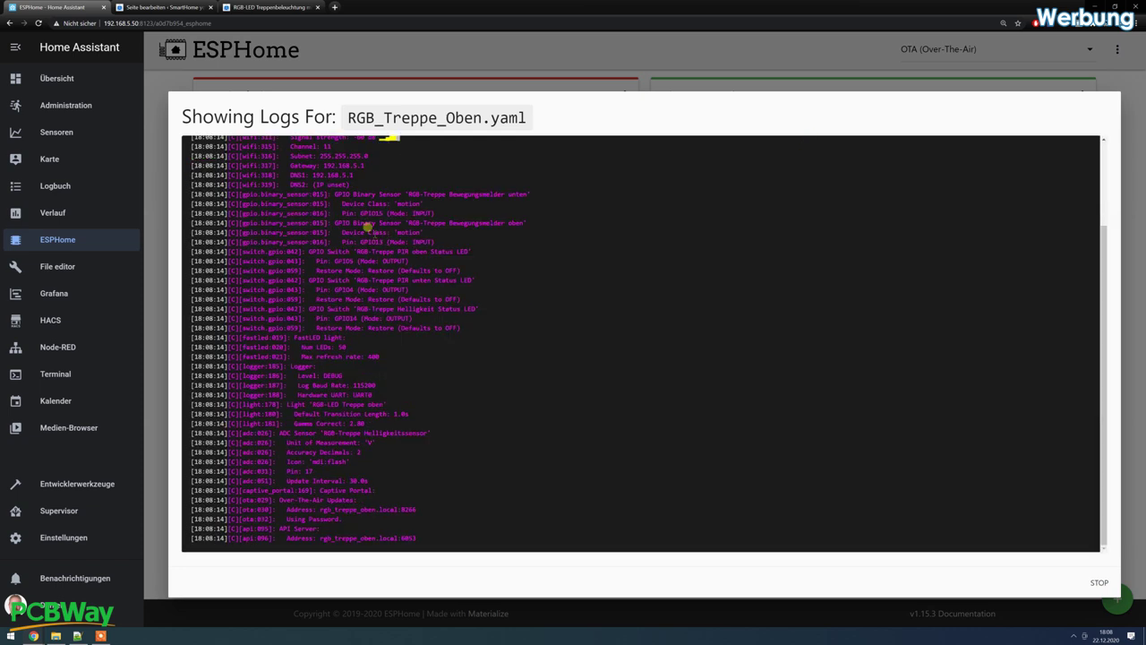
scroll(367, 227, "up", 3)
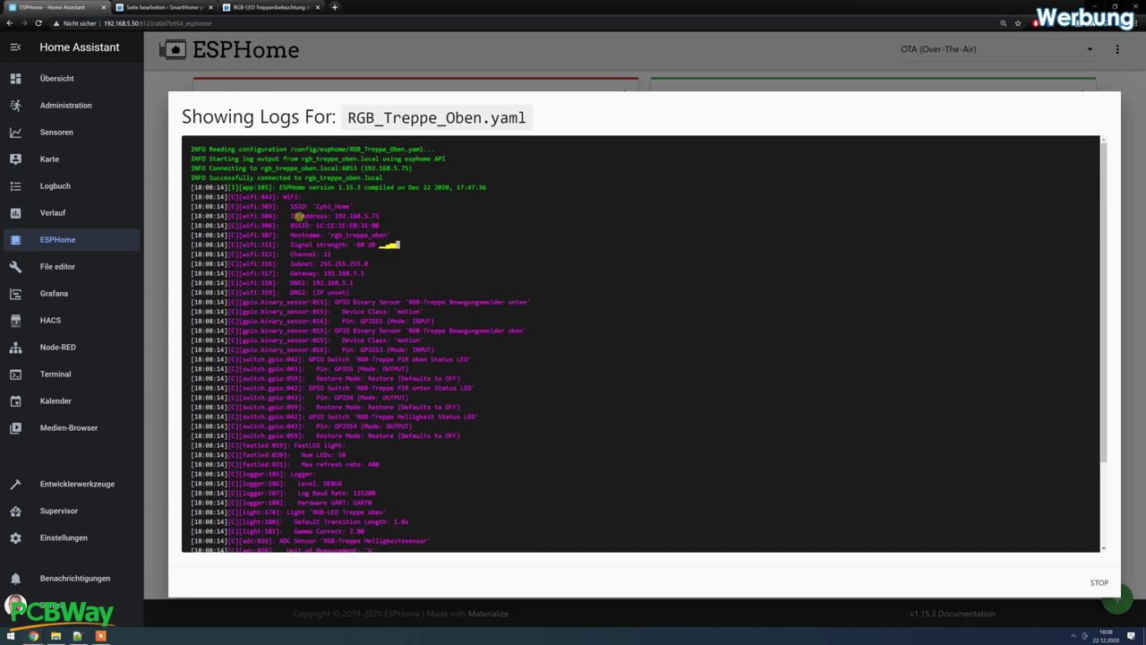
left_click_drag(334, 216, 381, 216)
key("ctrl+c")
- Add a new ESPHome integration with host 192.168.5.75 and port 6053, and submit the connection settings
left_click(70, 539)
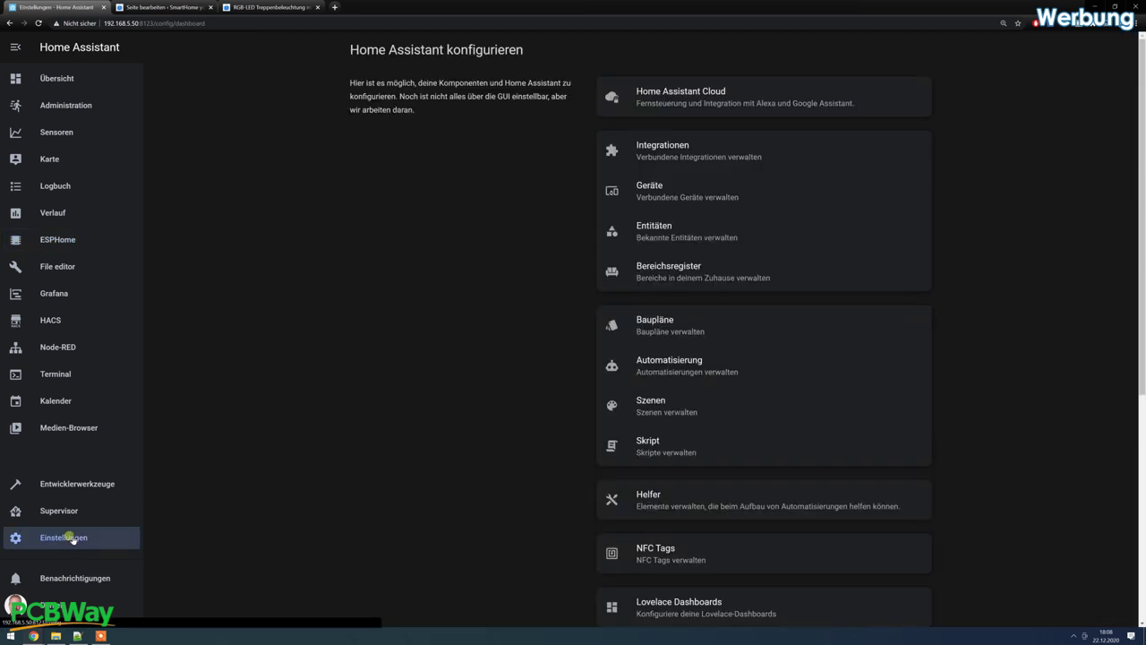
left_click(680, 149)
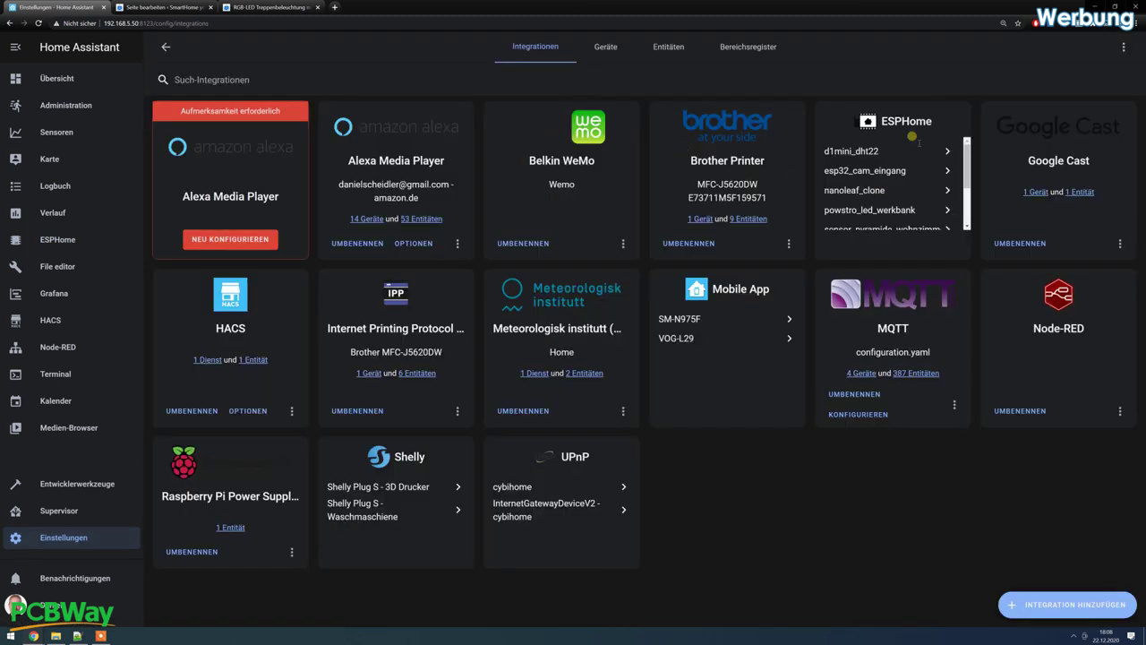
left_click(1104, 607)
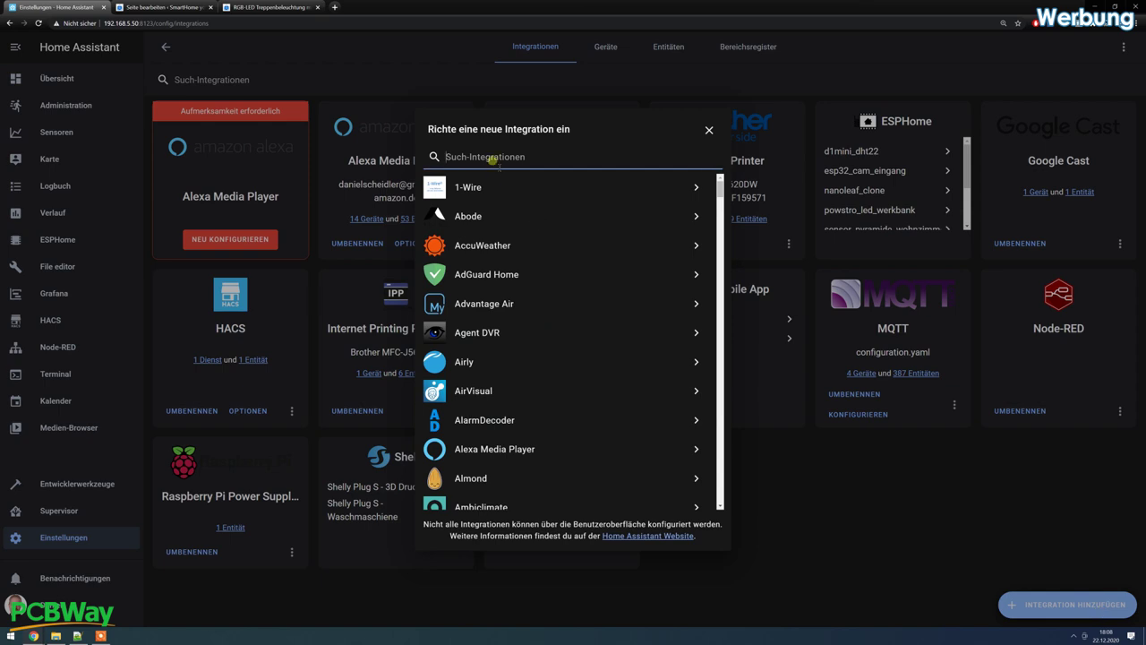
left_click(492, 159)
type("esp")
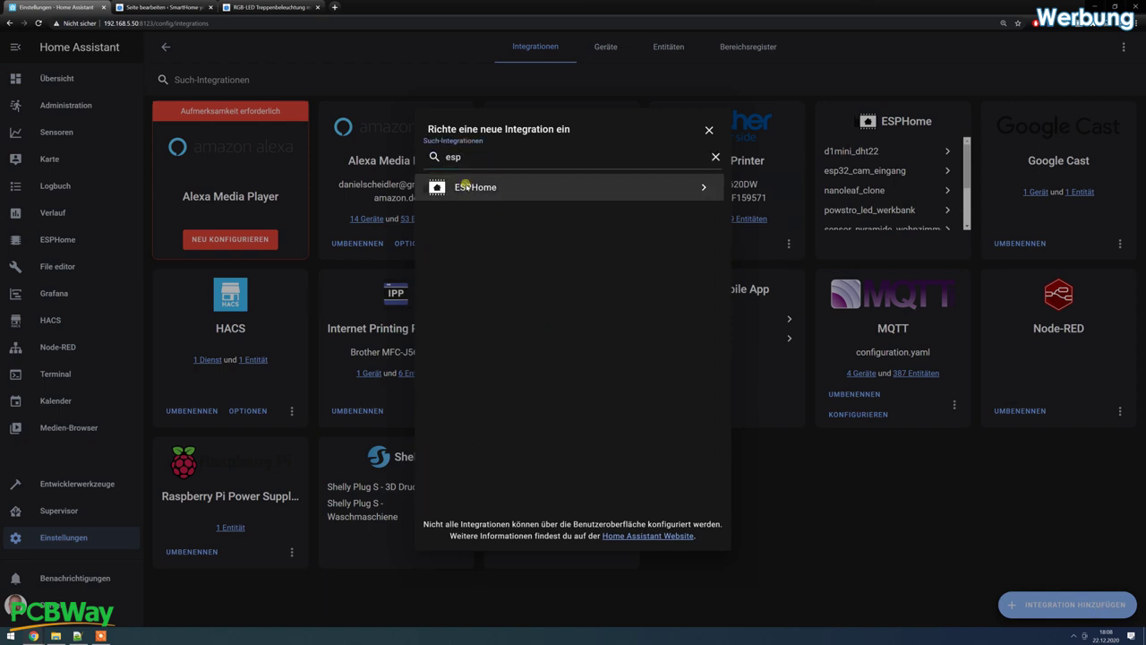
left_click(466, 185)
key("ctrl+v")
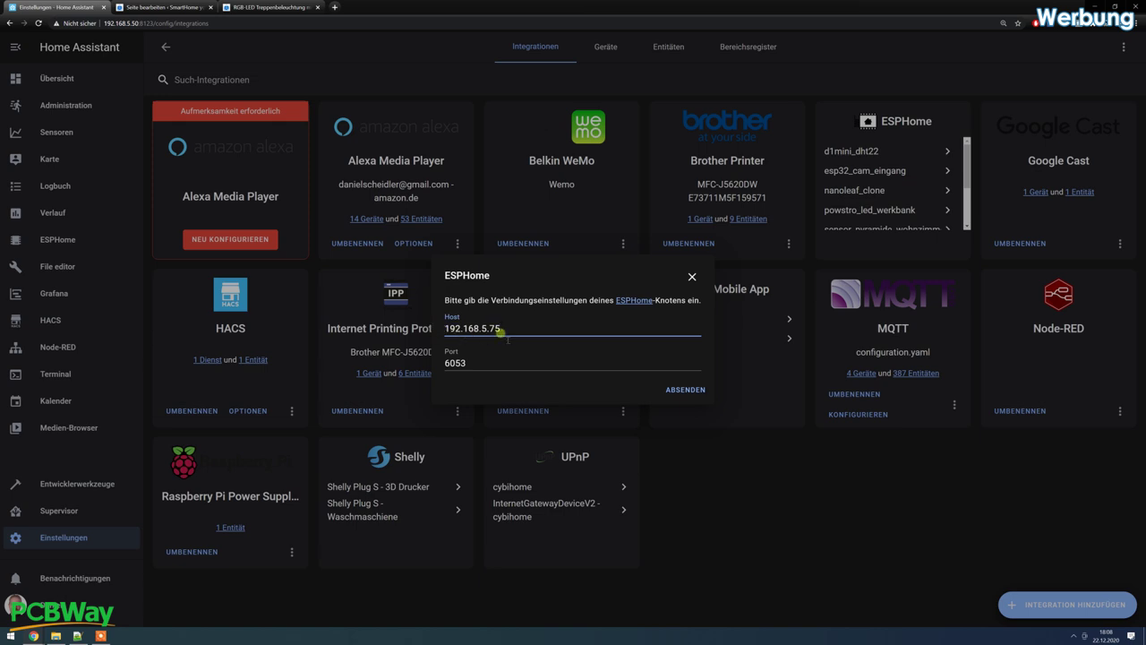
left_click(680, 391)
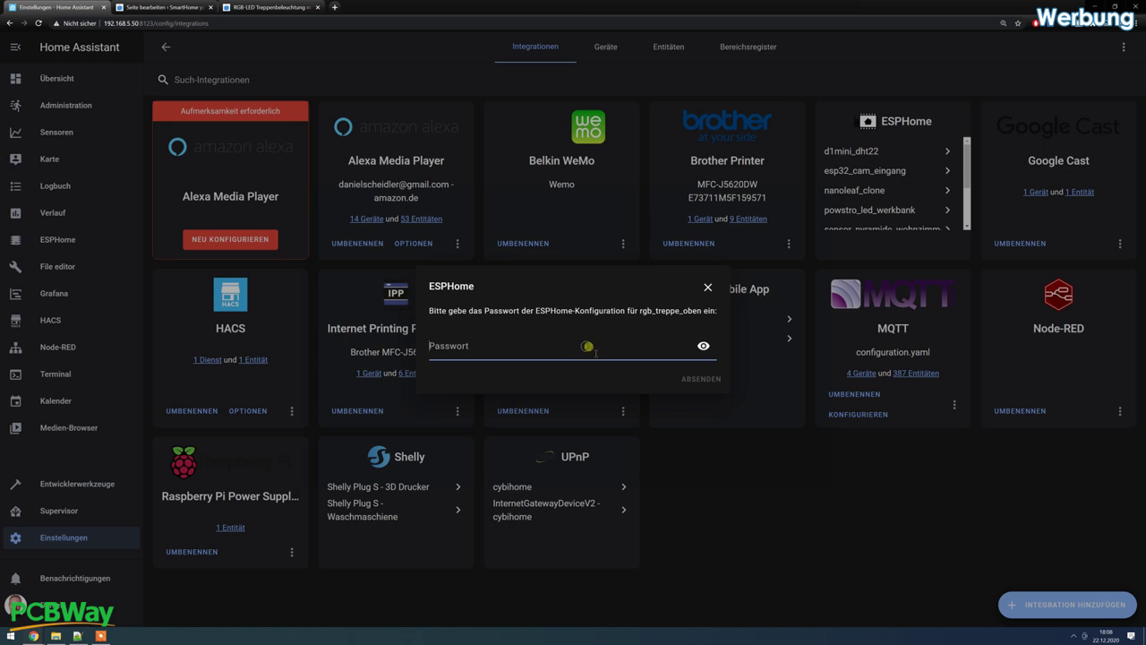
- Enter the ESPHome configuration password for rgb_treppe_oben, assign the device to the Flur-Oben area and finish the setup
type("****")
key("Return")
left_click(546, 415)
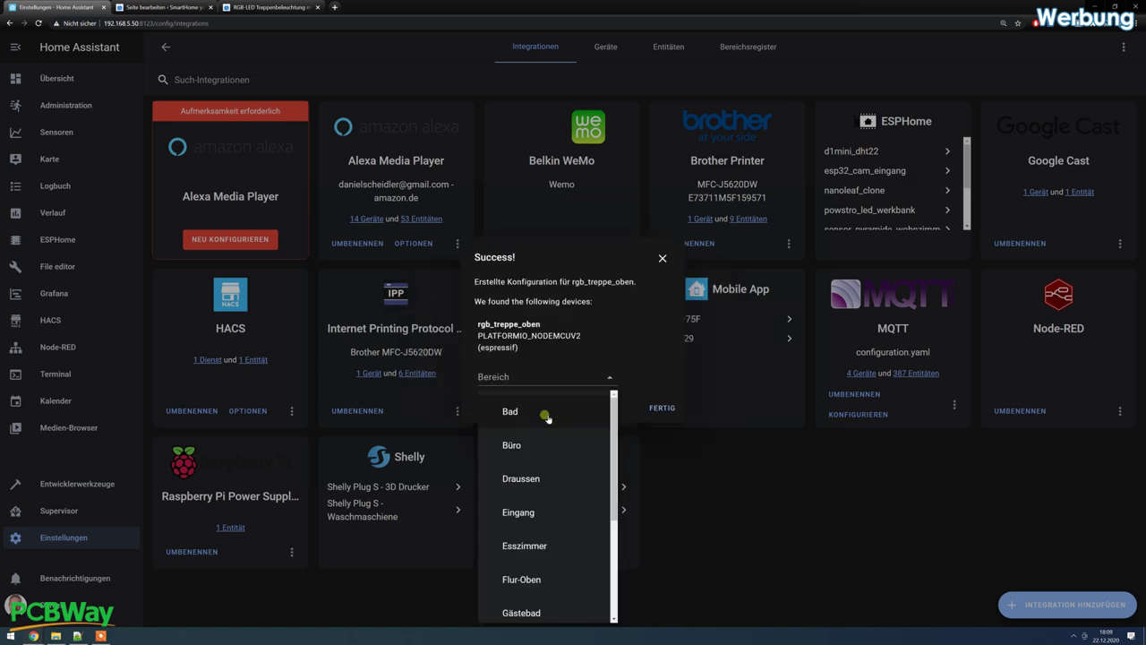
left_click(544, 579)
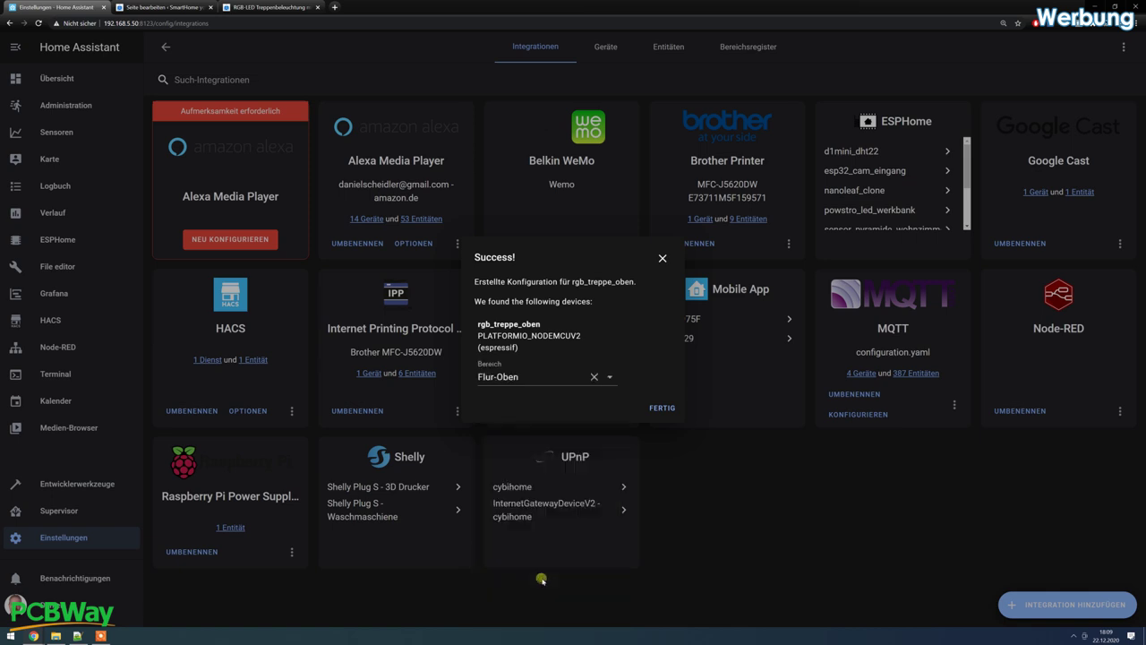
left_click(663, 408)
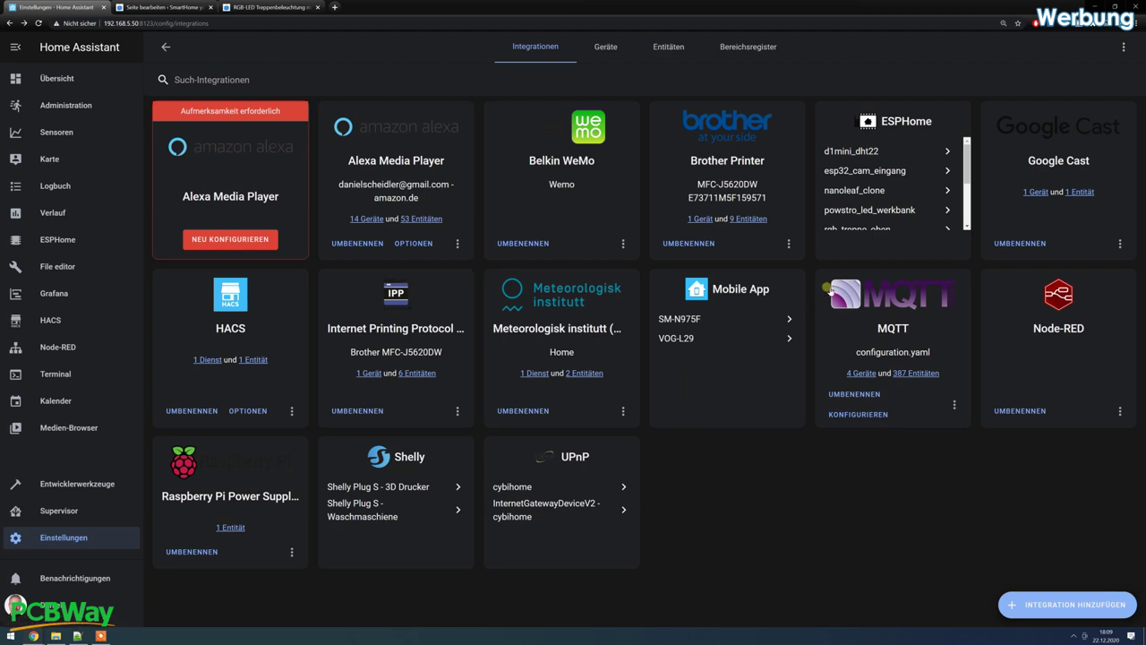
- Open the rgb_treppe_oben entry in the ESPHome integration
scroll(868, 181, "down", 1)
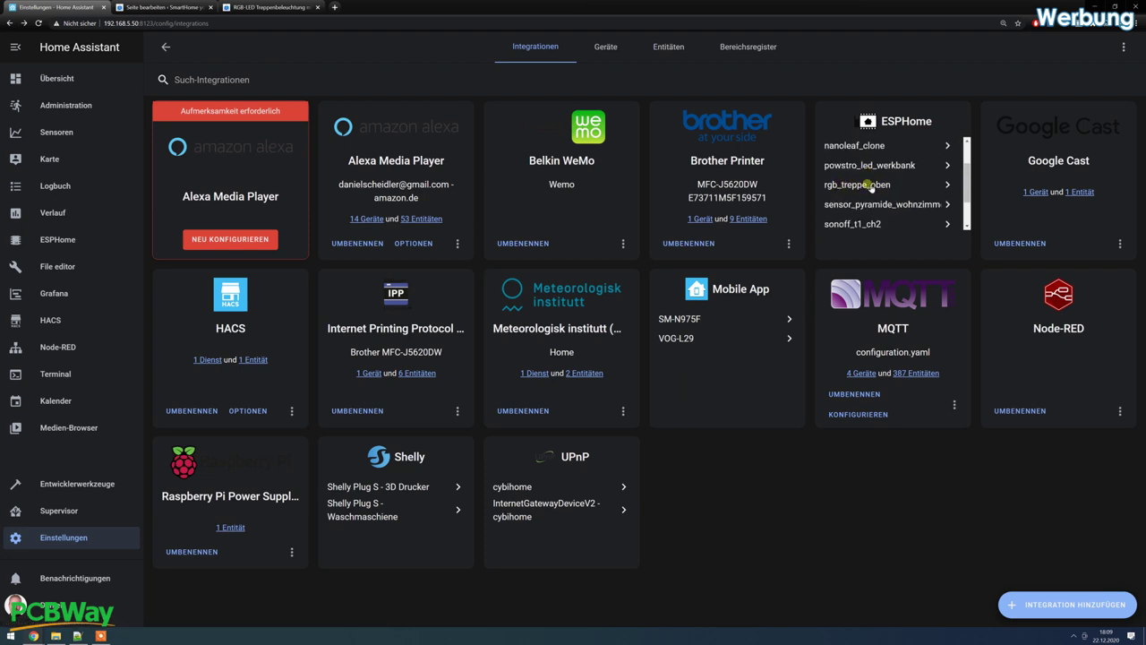
left_click(872, 185)
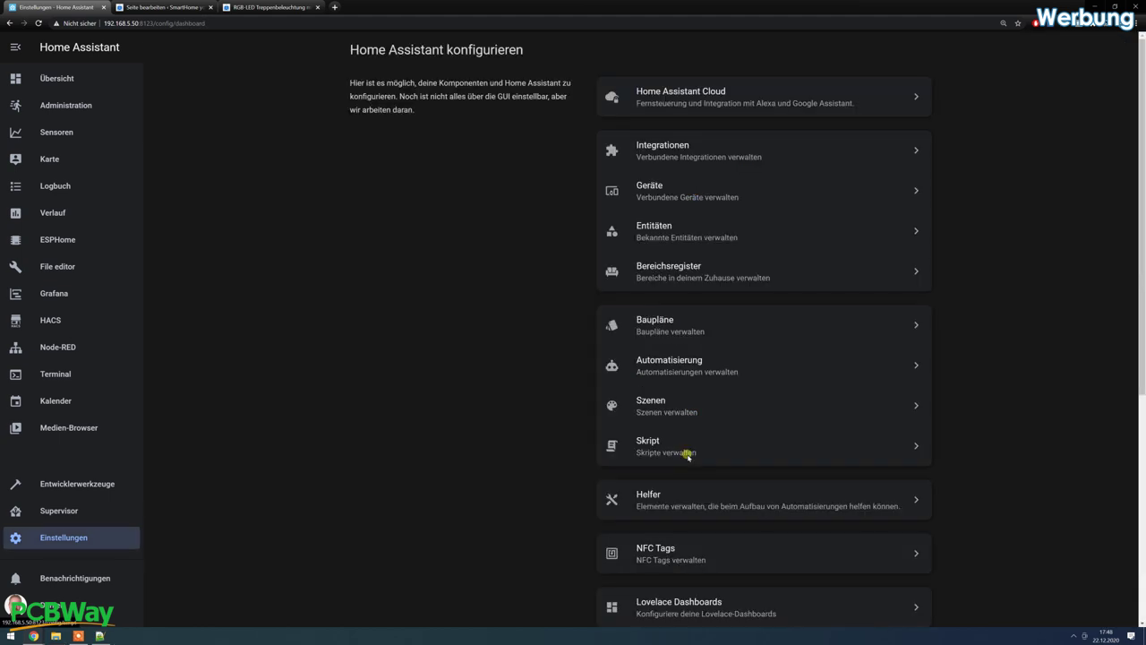
- Open the Home Assistant helpers and filter them by "rgb"
left_click(651, 498)
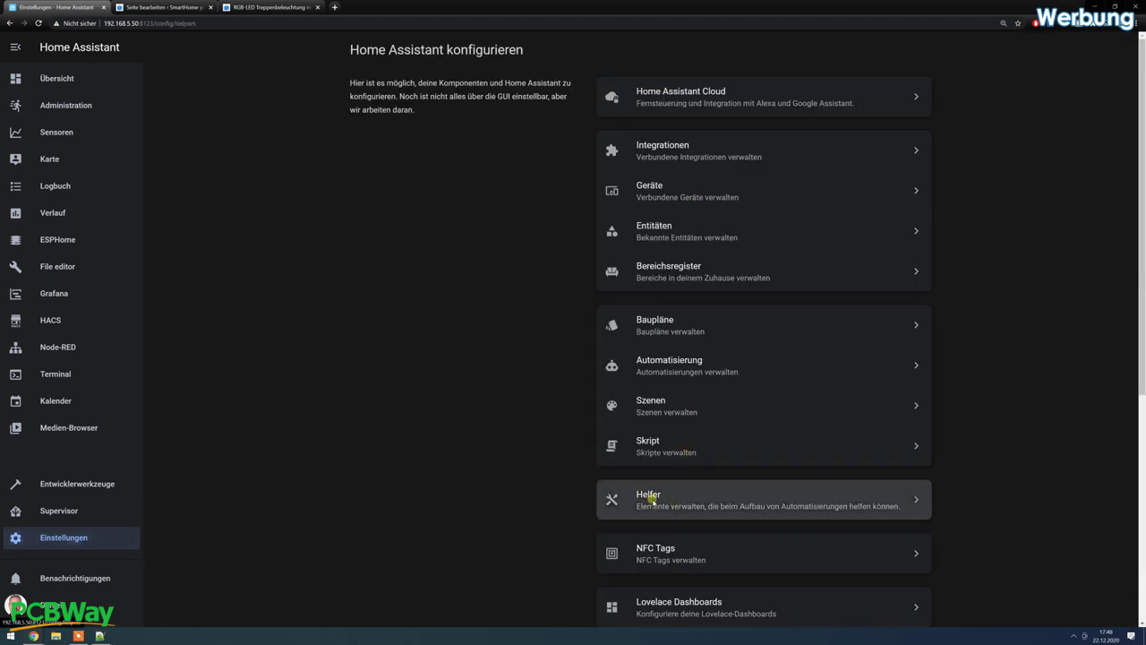
left_click(216, 82)
type("rgb")
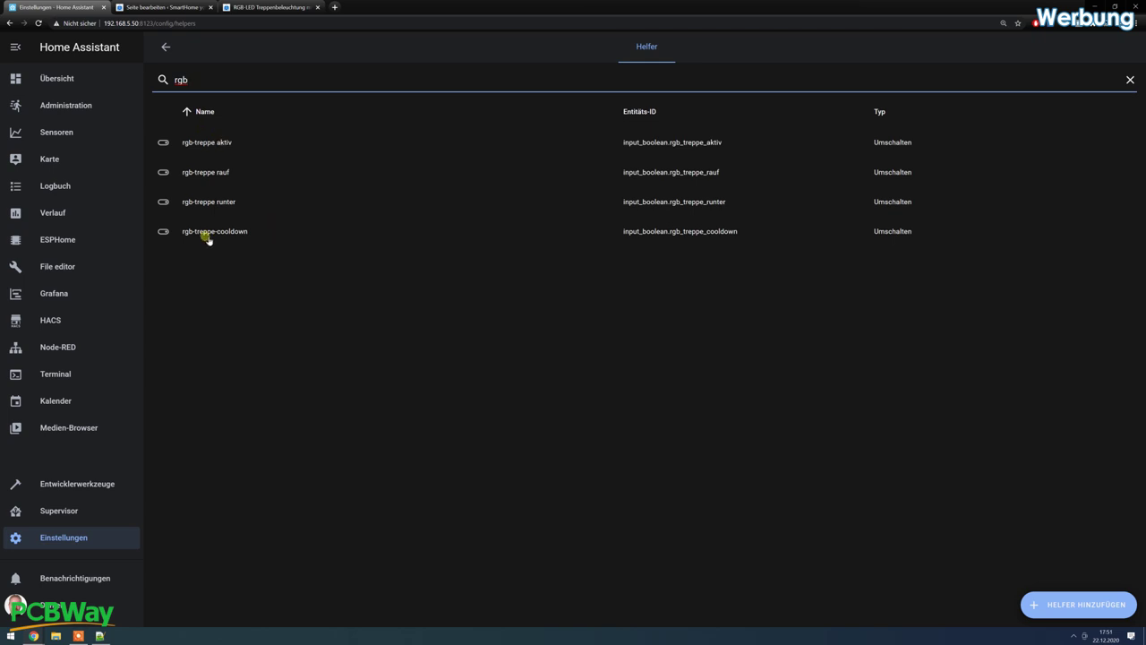
- Return to the settings overview, open the automations and filter them by "rgb"
key("alt+Left")
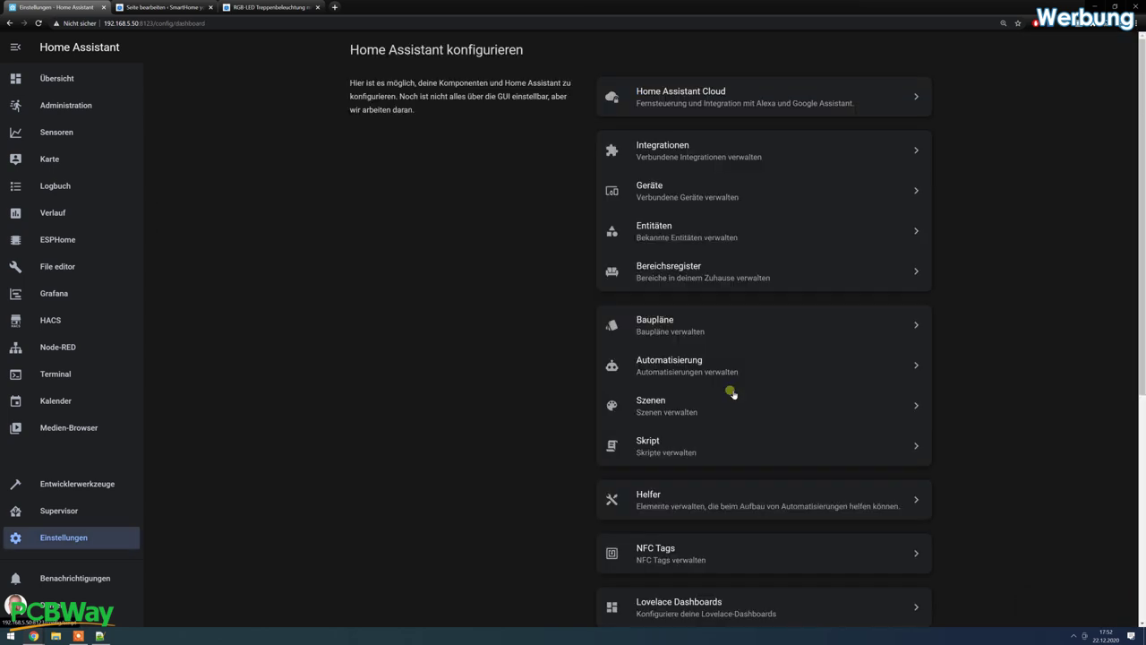
left_click(673, 368)
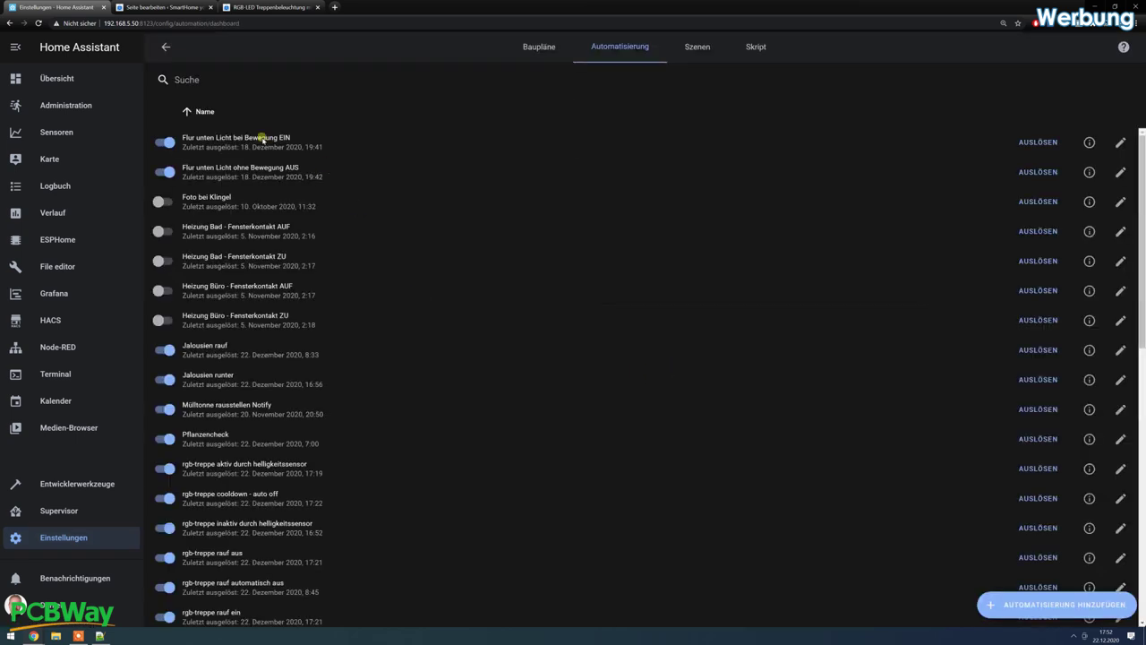
left_click(215, 84)
type("rgb")
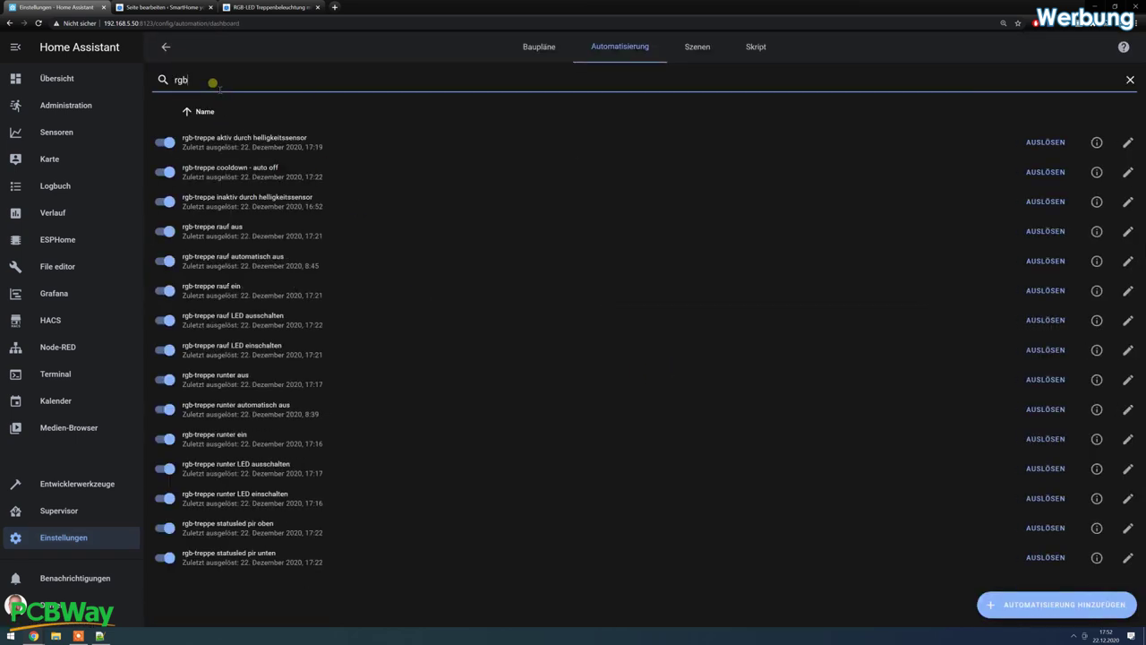